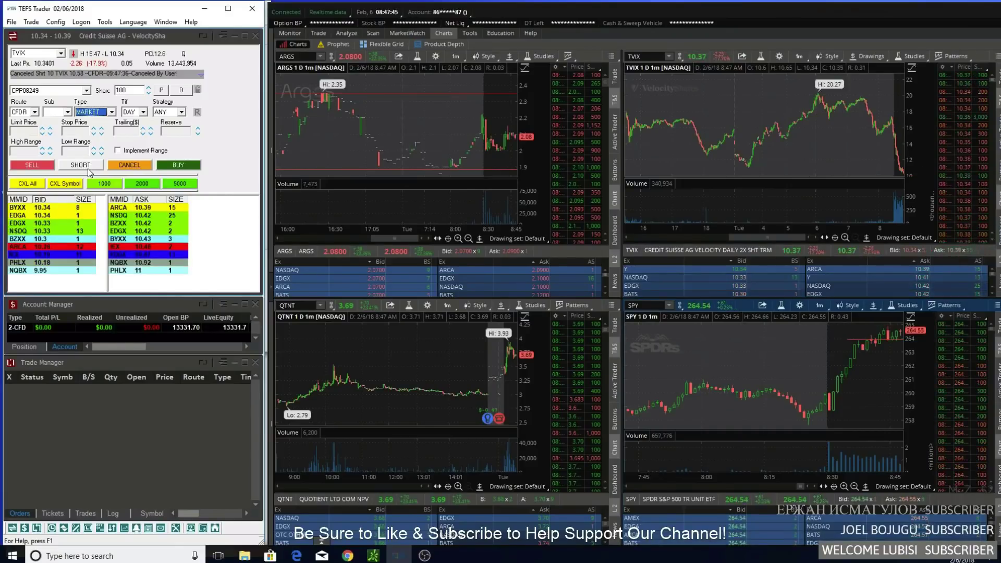
# - Short 100 TVIX shares at market, then cover all 100 using the open-position size
pyautogui.click(88, 169)
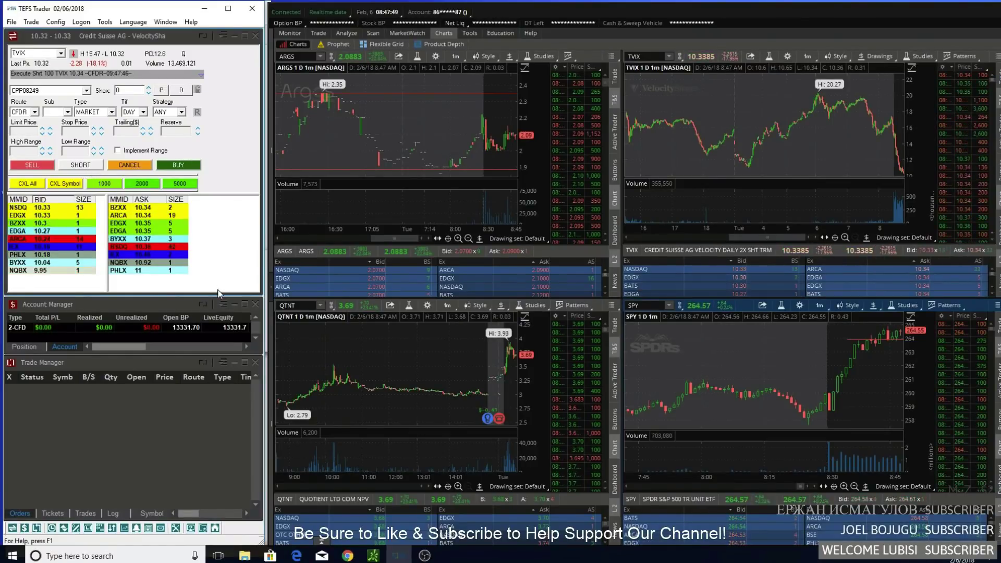
pyautogui.click(161, 90)
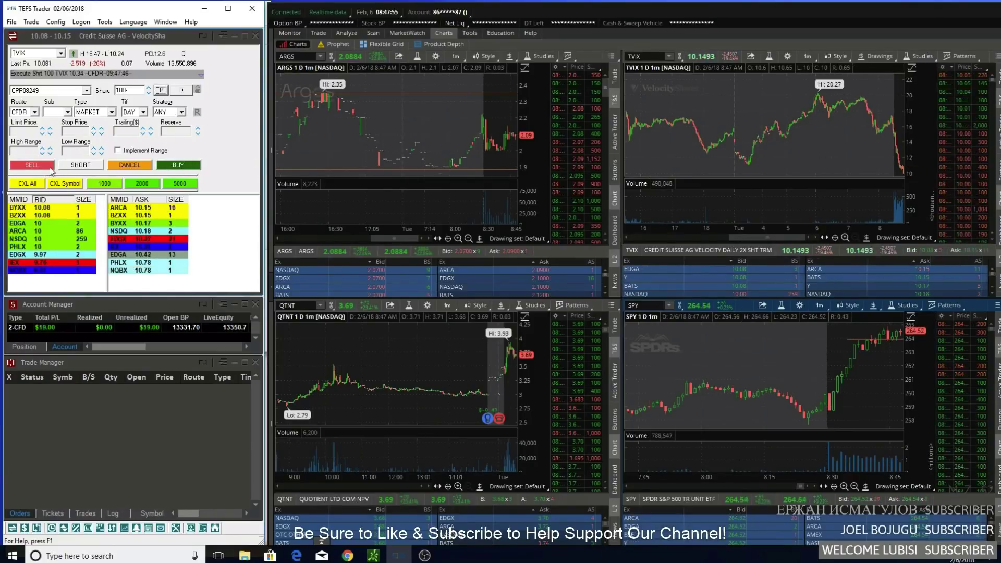
pyautogui.click(177, 166)
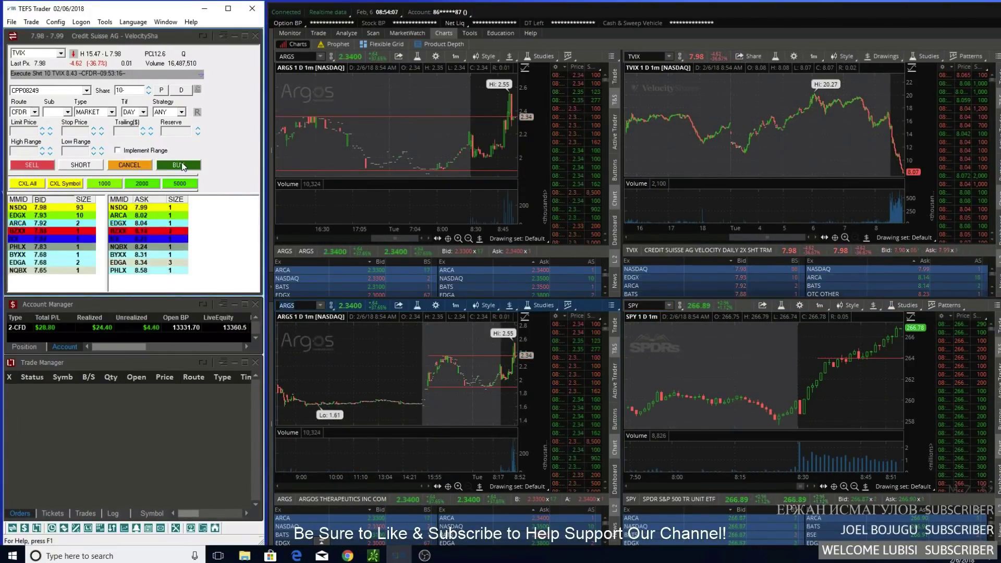
# - Cover the 10-share TVIX short, then place a new 20-share TVIX order
pyautogui.click(181, 162)
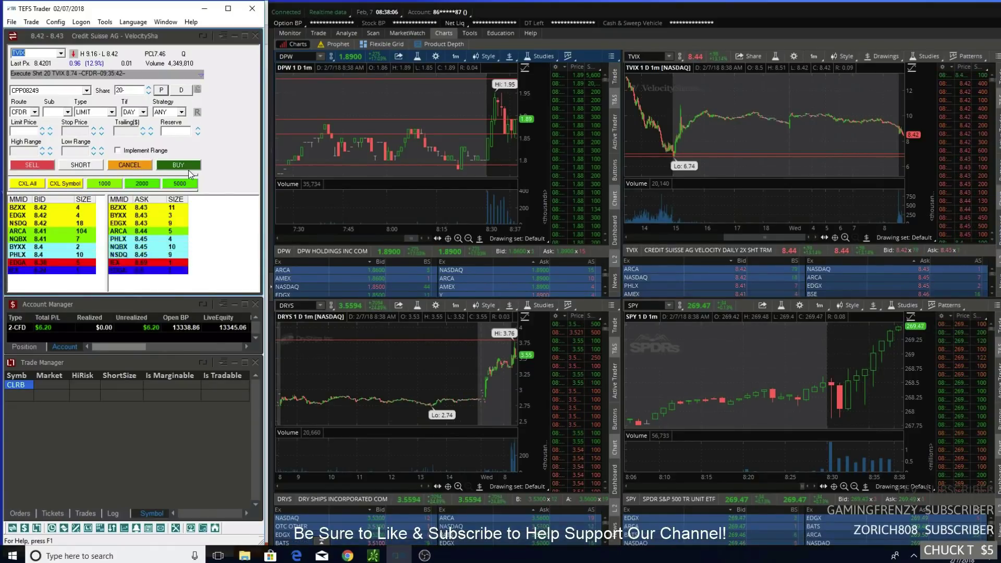
pyautogui.click(188, 170)
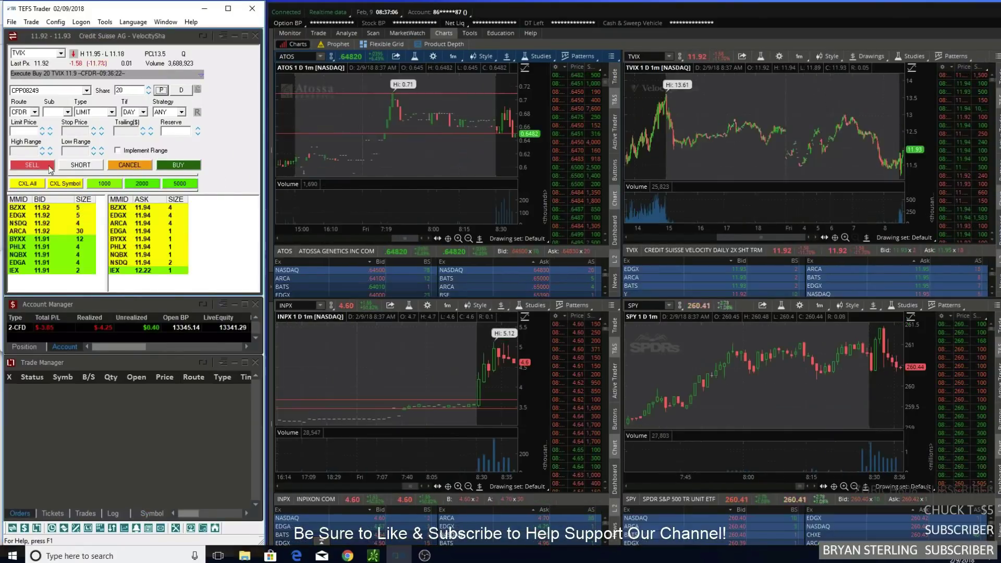